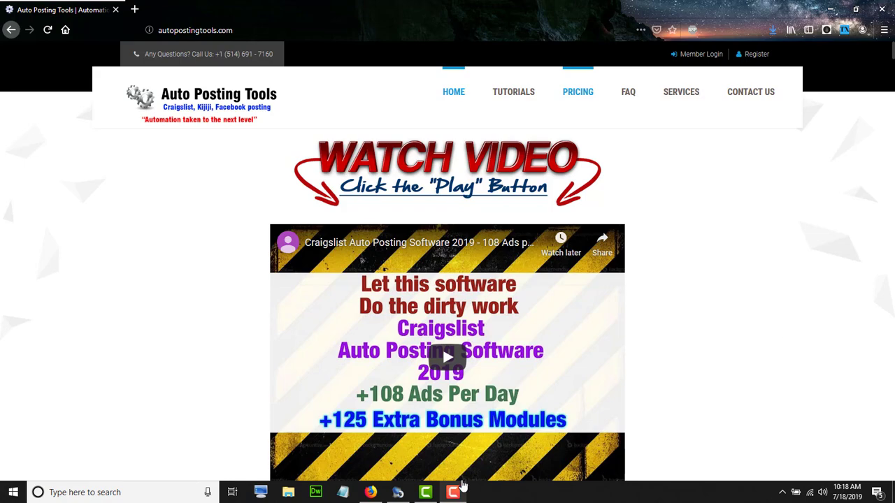
Bring Autopostingtools forward and open Posting > Facebook > Facebook Groups and Pages Scraper
left_click(398, 492)
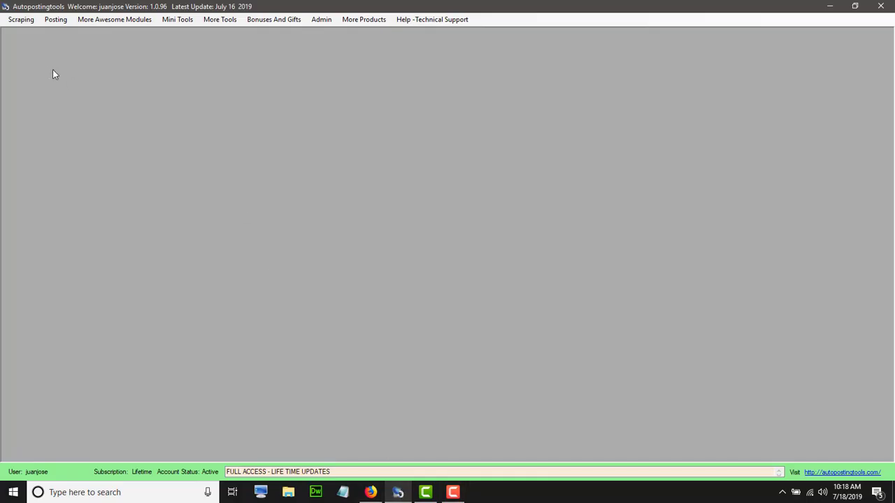
left_click(23, 22)
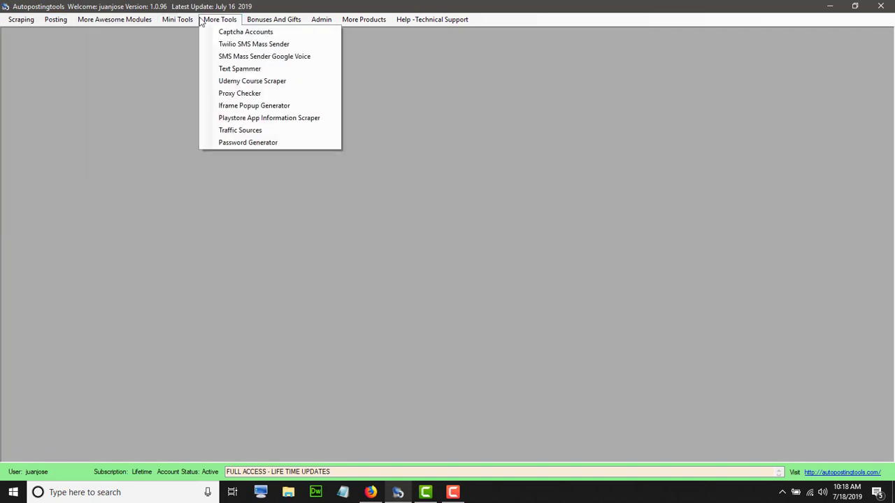
mouse_move(56, 22)
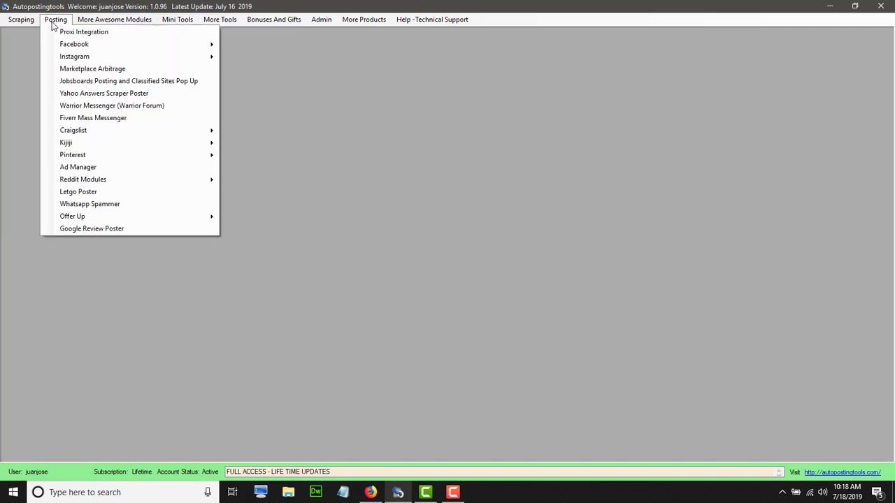
mouse_move(83, 46)
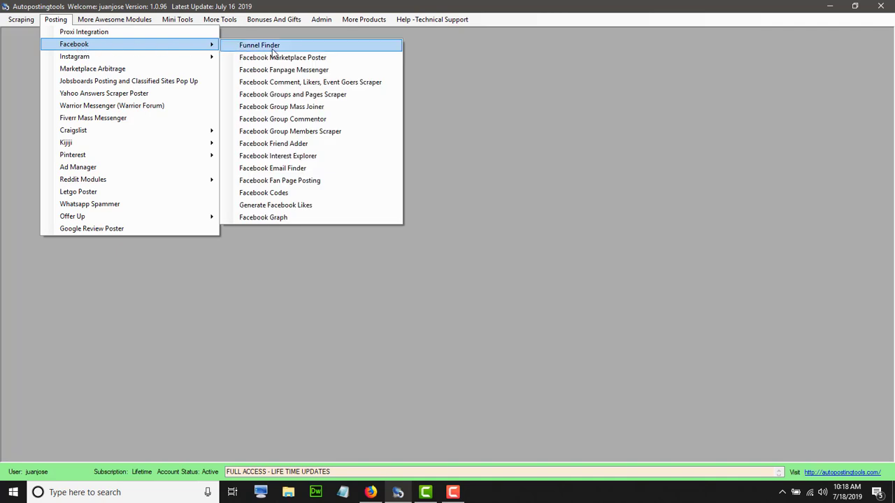
left_click(305, 98)
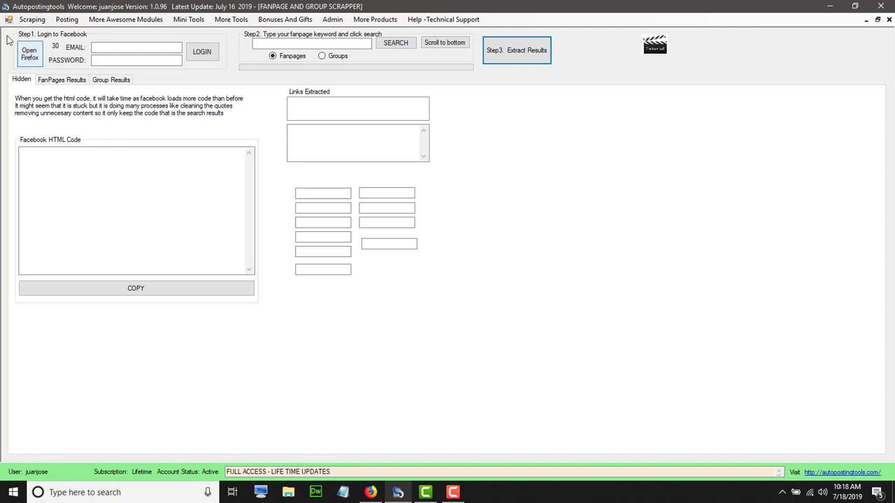
Enter the Facebook account e-mail and password, then launch the automated Firefox window
left_click(108, 47)
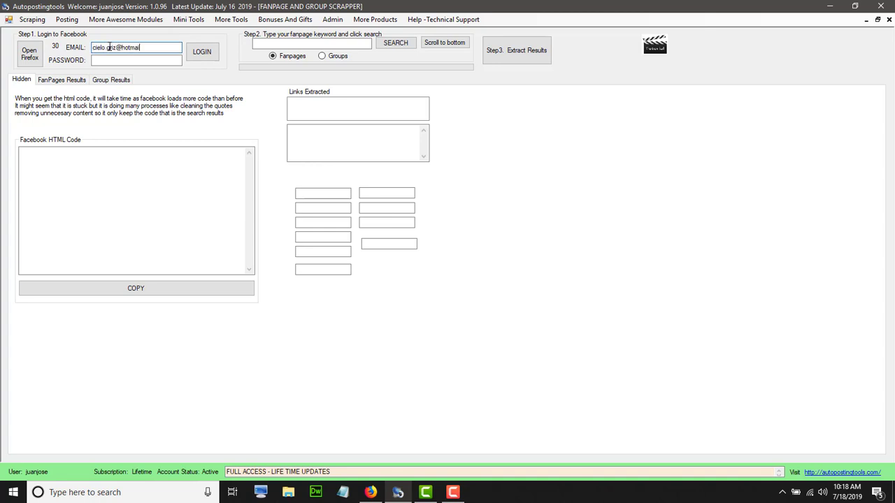
key("Tab")
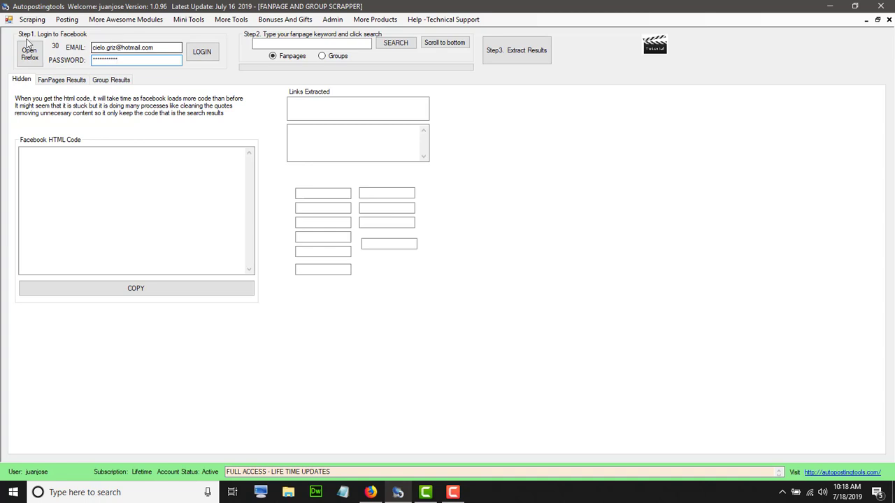
left_click(29, 60)
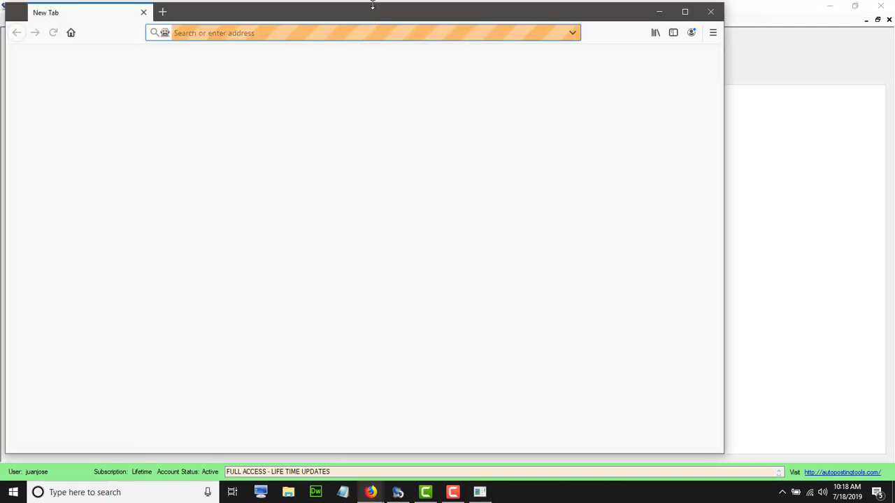
Minimize the geckodriver console, narrow the Firefox window, and start the Facebook login
left_click_drag(373, 5, 373, 89)
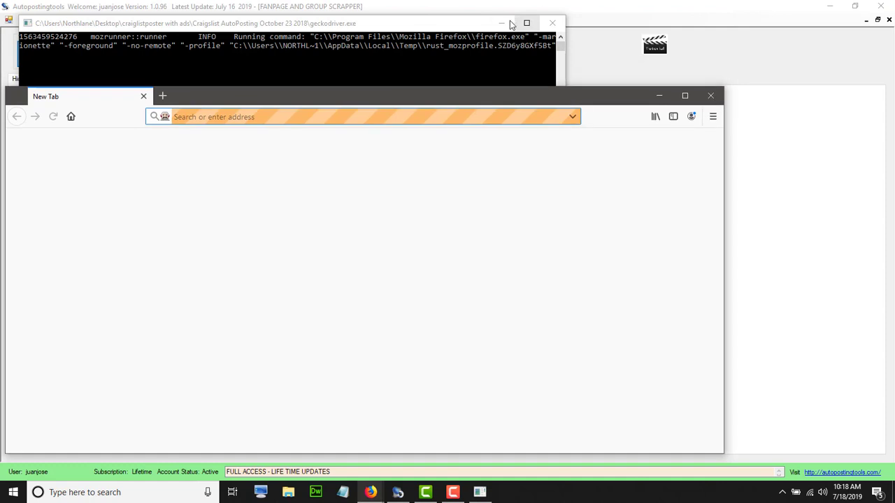
left_click(394, 43)
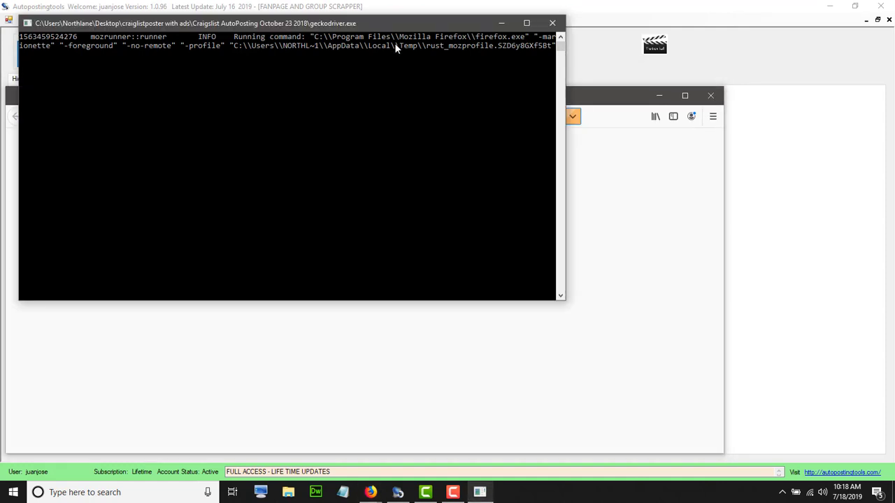
left_click(501, 27)
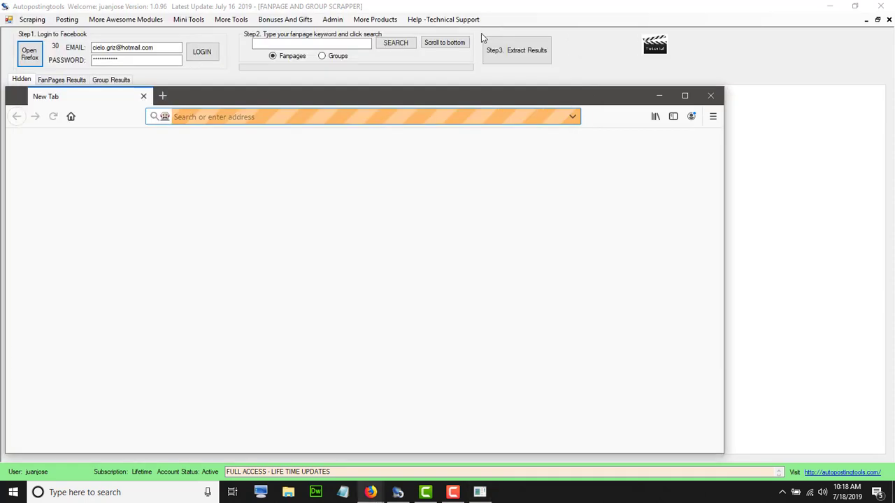
left_click_drag(7, 89, 167, 101)
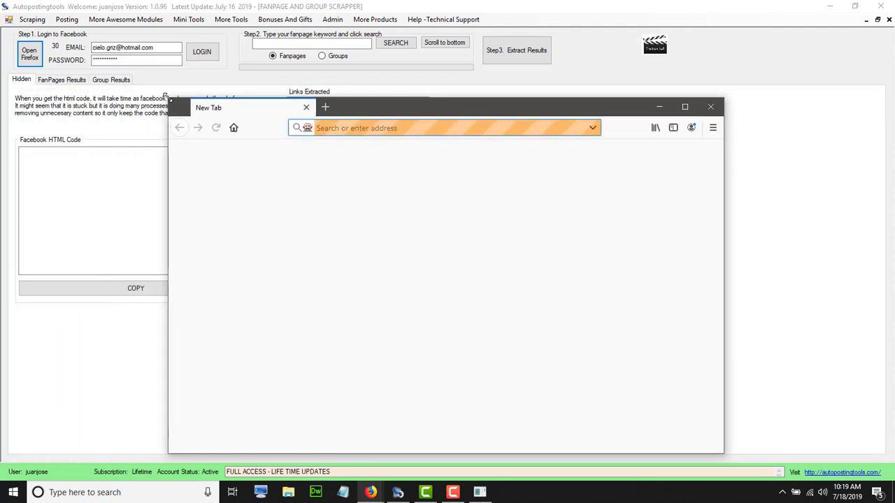
left_click(204, 54)
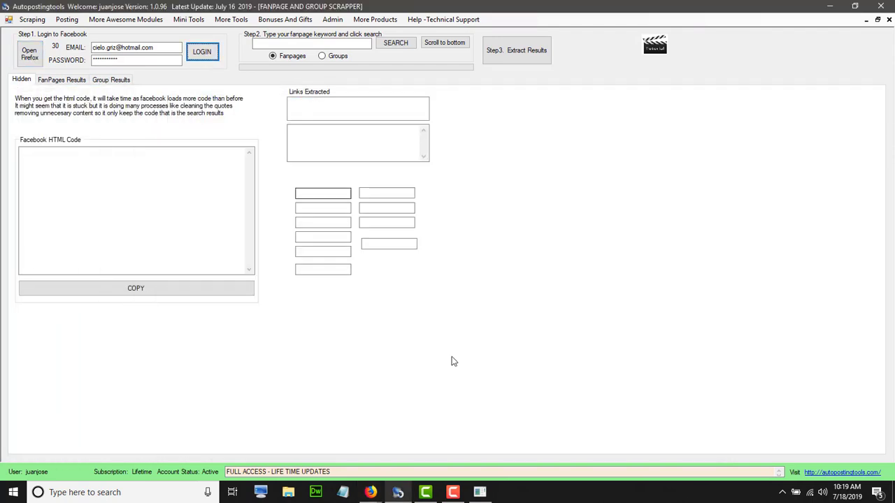
Check that Firefox reached the Facebook News Feed, then return to the scraper window
mouse_move(381, 495)
left_click(433, 440)
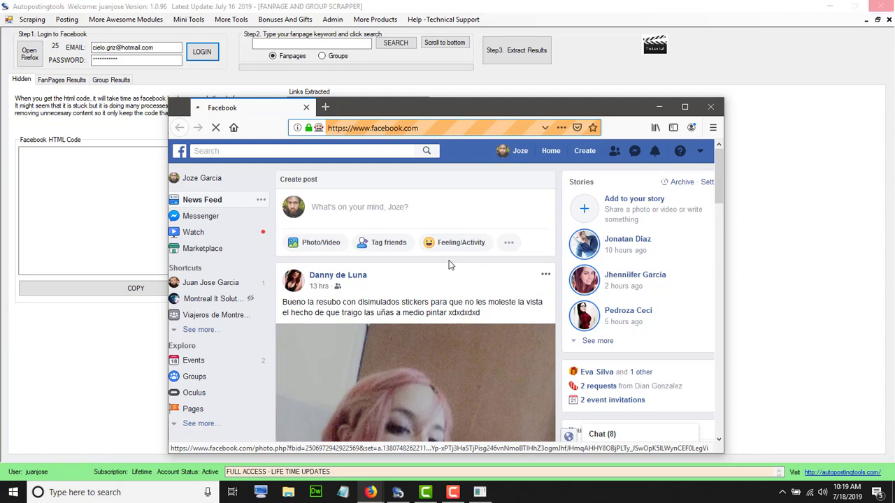
left_click(301, 42)
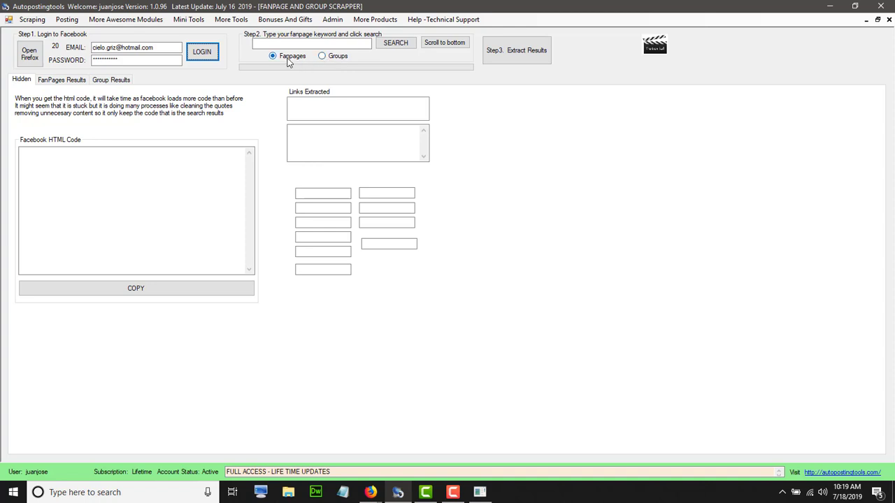
Paste 'marketing' into the fanpage keyword box and run the search
left_click(296, 43)
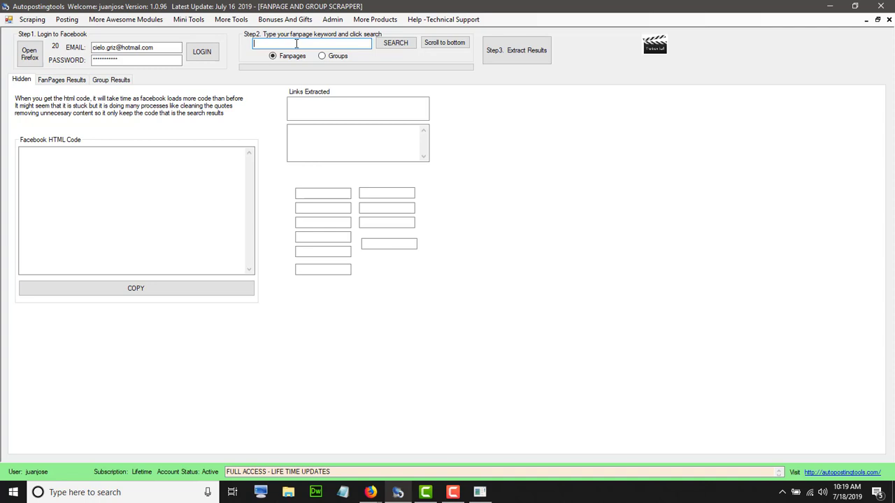
type("marketing")
left_click(400, 47)
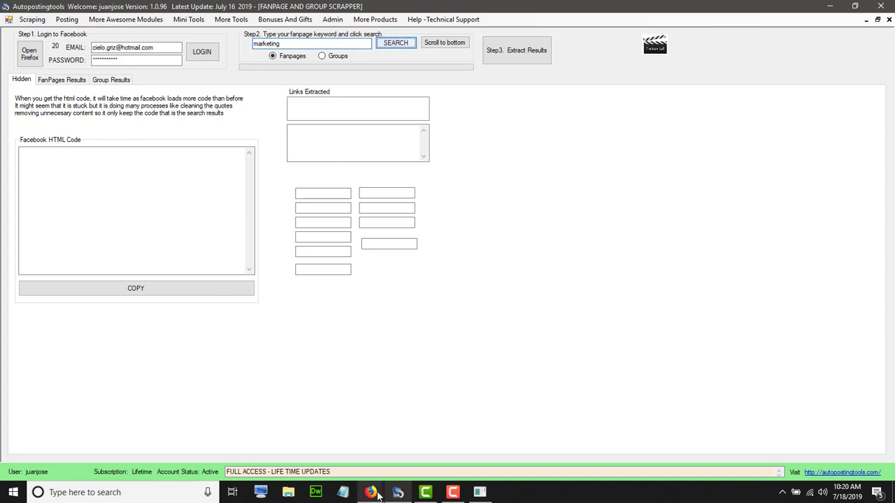
Review the marketing page results in Firefox, then delete the keyword from the box
mouse_move(371, 493)
left_click(392, 451)
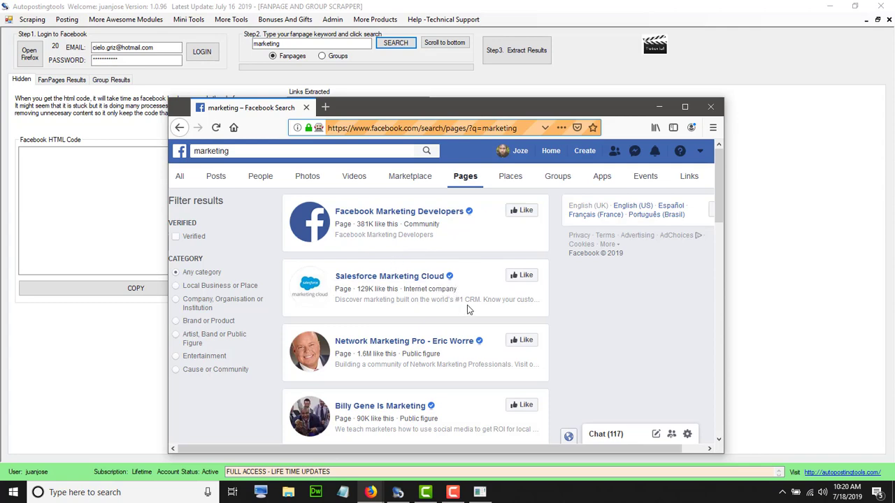
scroll(467, 305, "down", 3)
scroll(467, 305, "down", 5)
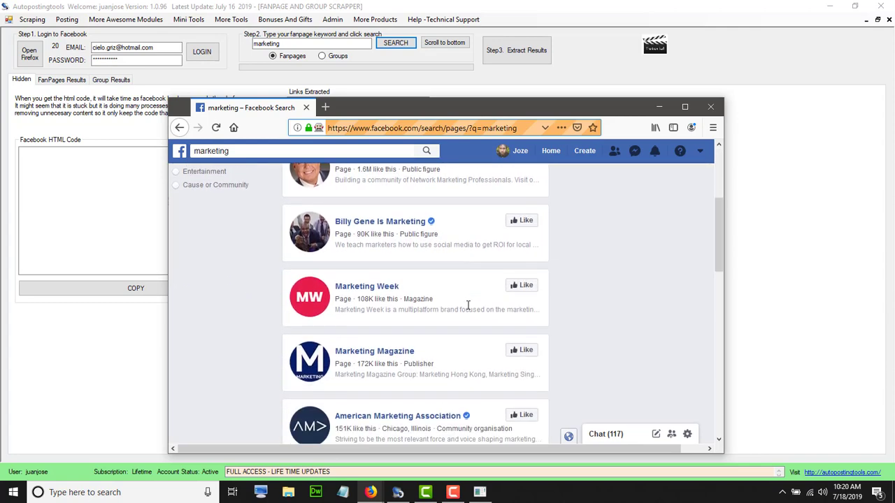
scroll(469, 310, "down", 1)
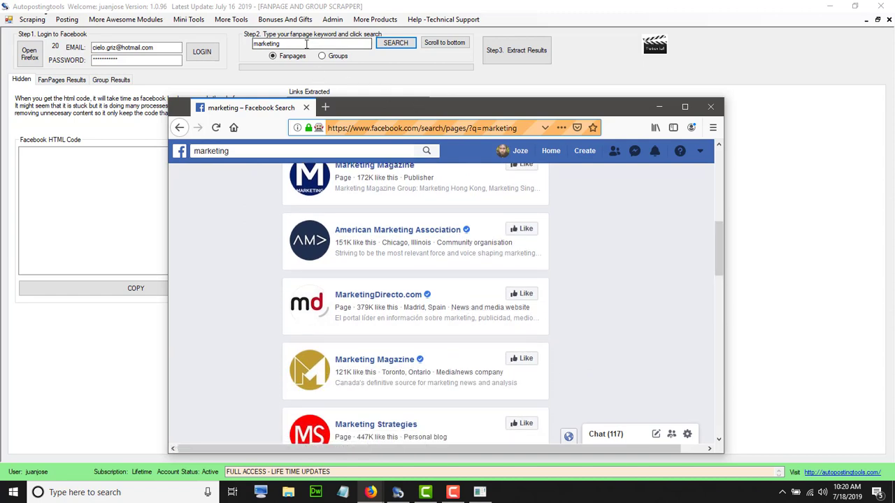
left_click_drag(310, 43, 235, 44)
key("BackSpace")
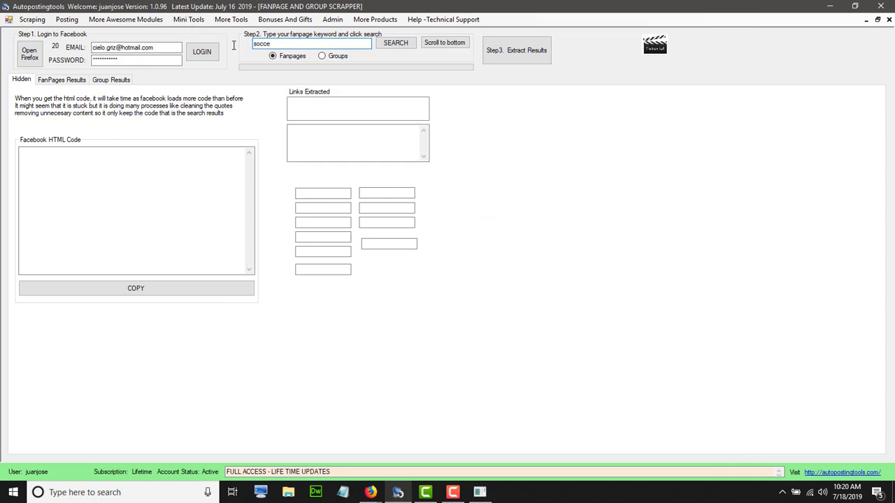
Run the fanpage search for 'soccer' and scroll Firefox to load more page results
left_click(390, 43)
mouse_move(371, 492)
left_click(428, 453)
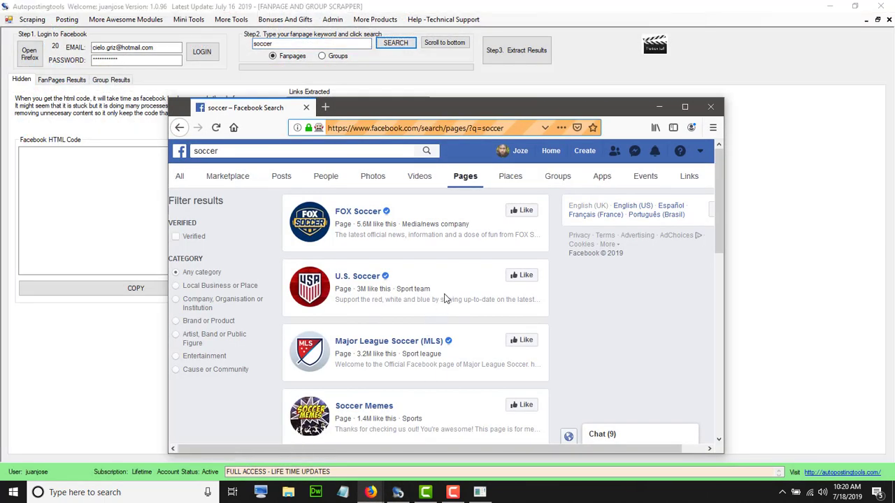
scroll(444, 300, "down", 5)
scroll(446, 299, "down", 10)
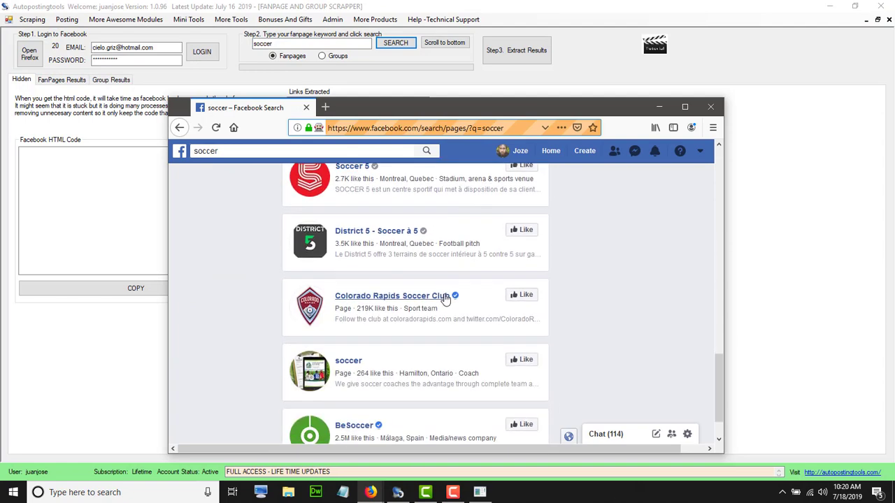
scroll(446, 299, "down", 10)
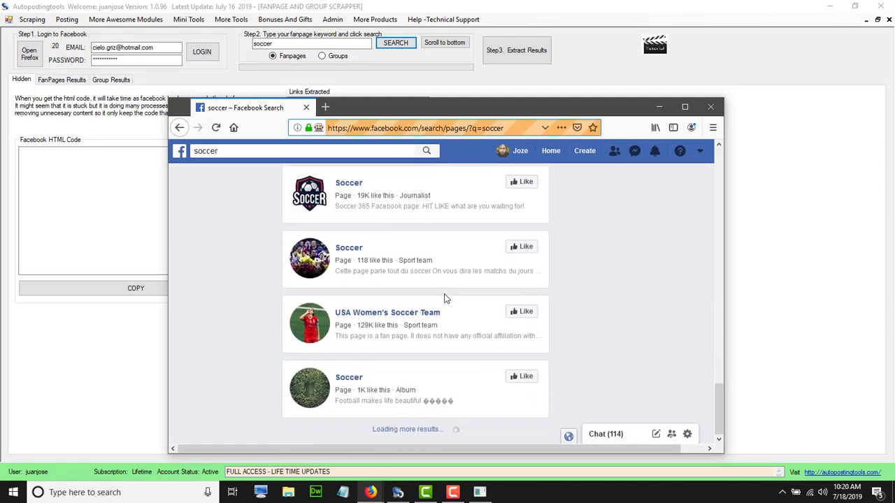
scroll(446, 298, "down", 10)
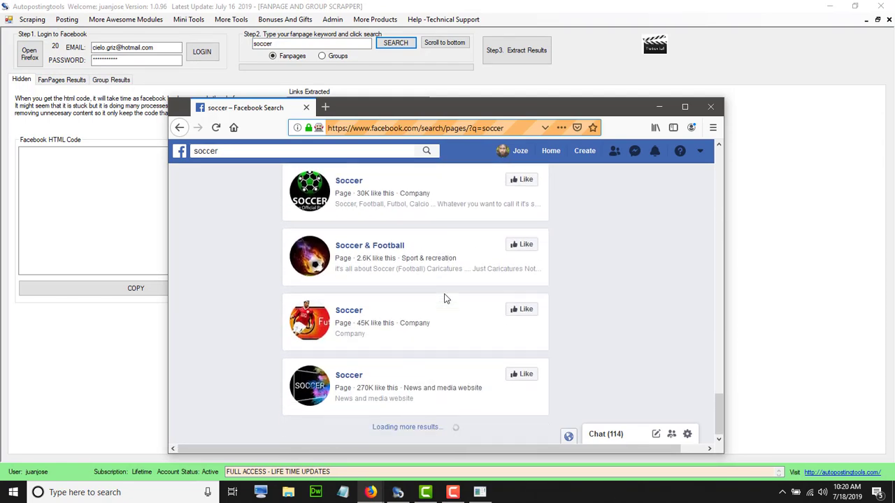
scroll(446, 299, "down", 5)
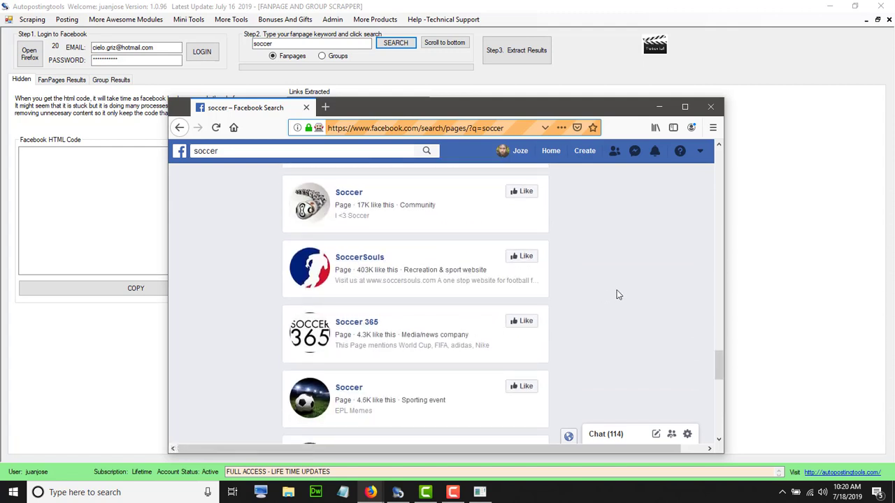
Recheck the soccer results in Firefox, load a few more, and return to the scraper
left_click(770, 262)
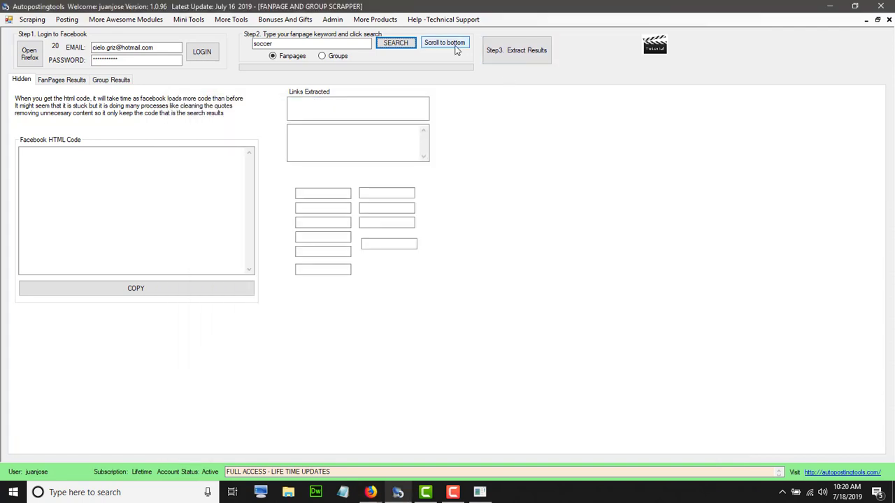
left_click(371, 492)
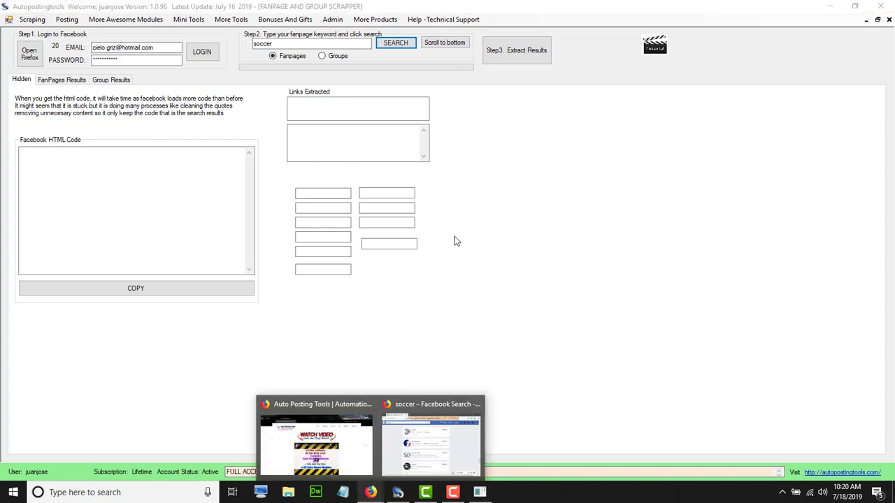
left_click(432, 422)
scroll(587, 308, "down", 3)
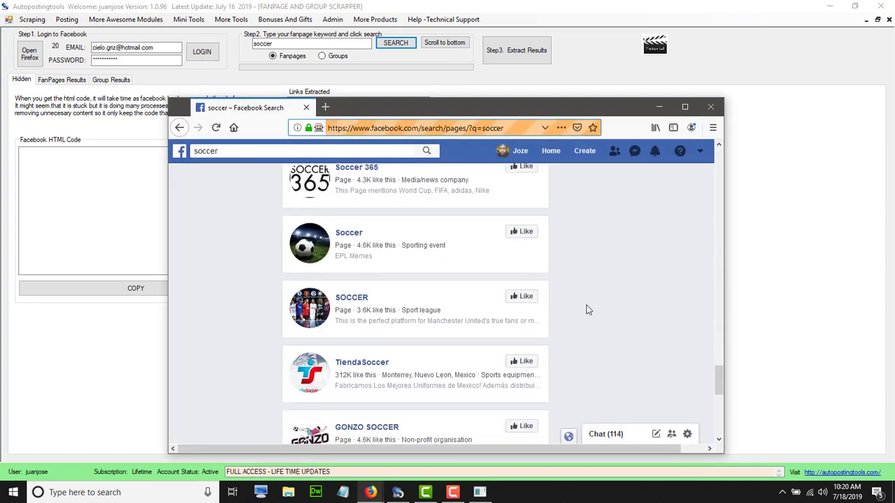
left_click(578, 34)
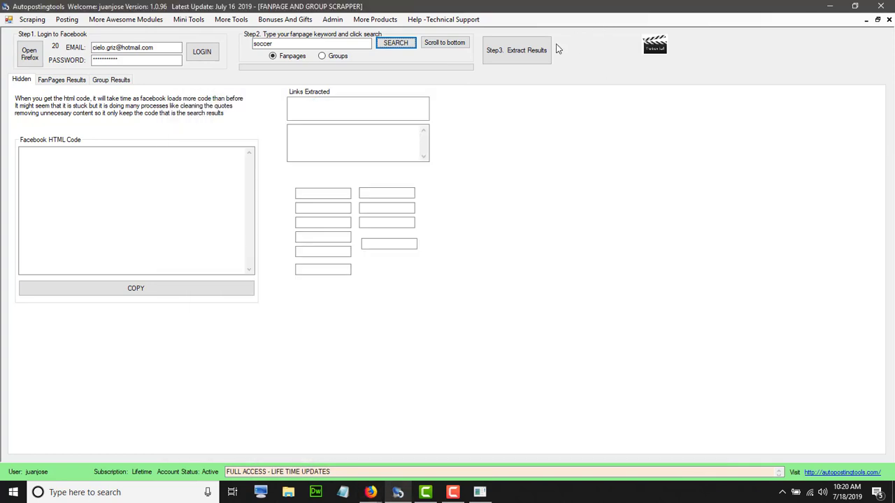
Run Step3. Extract Results and wait until at least 25 soccer pages fill FanPages Results
left_click(524, 59)
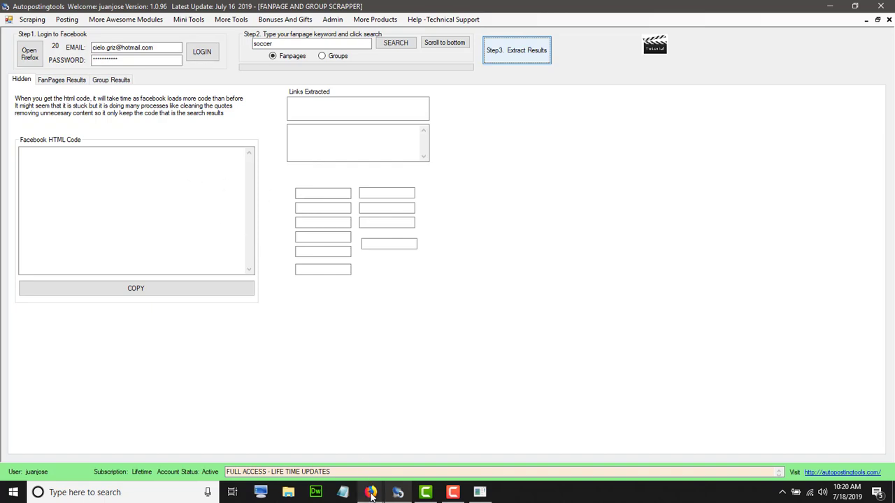
mouse_move(370, 494)
mouse_move(411, 460)
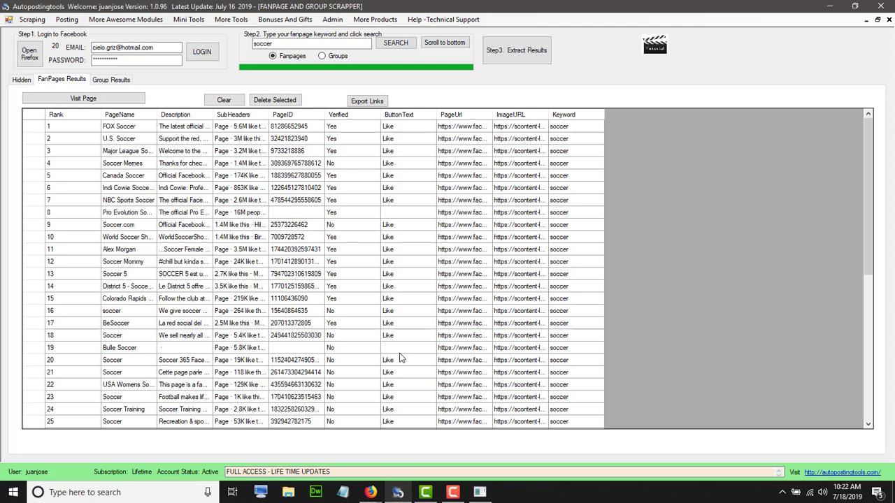
Narrow the Rank column and widen PageName, Description and SubHeaders in the FanPages Results grid
left_click(302, 239)
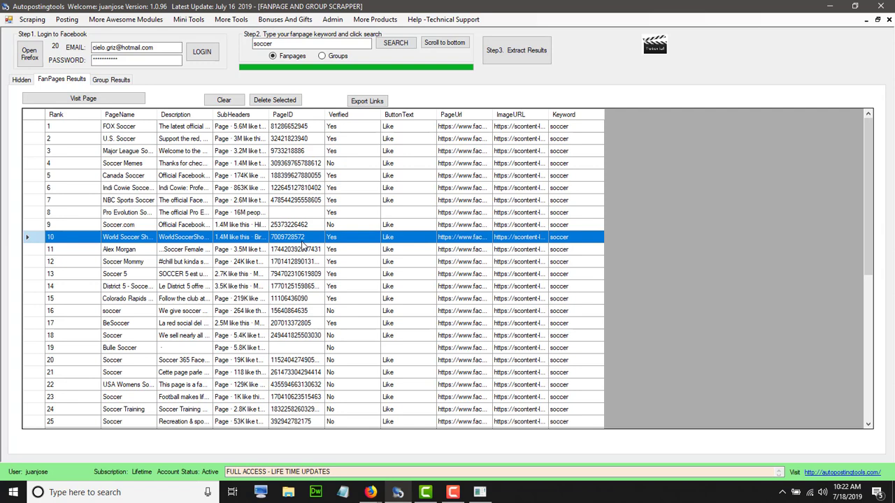
left_click_drag(102, 115, 70, 116)
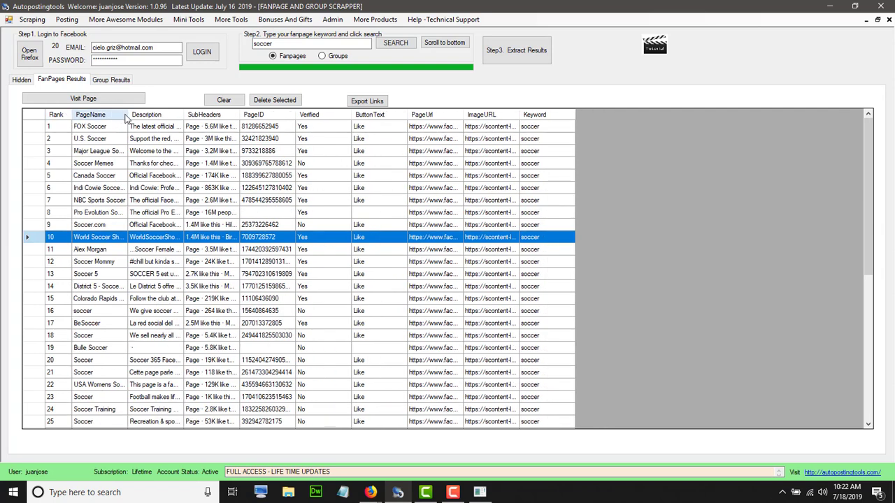
left_click_drag(126, 115, 178, 116)
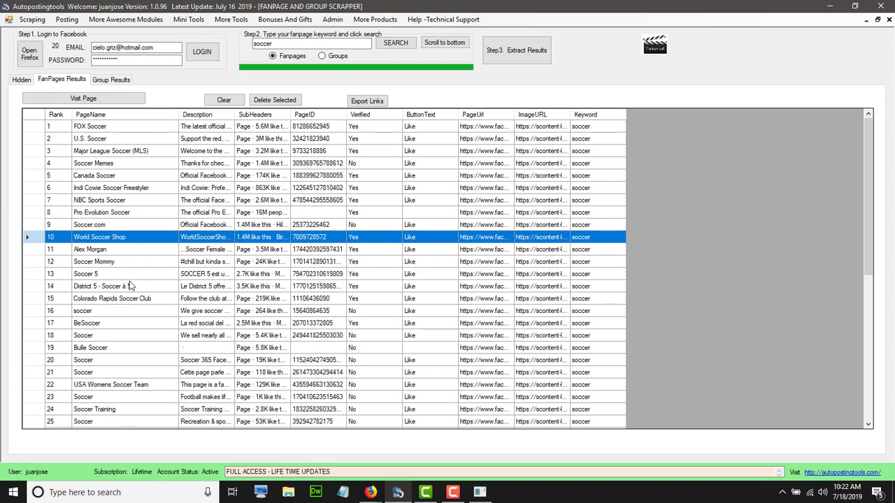
left_click_drag(290, 115, 286, 115)
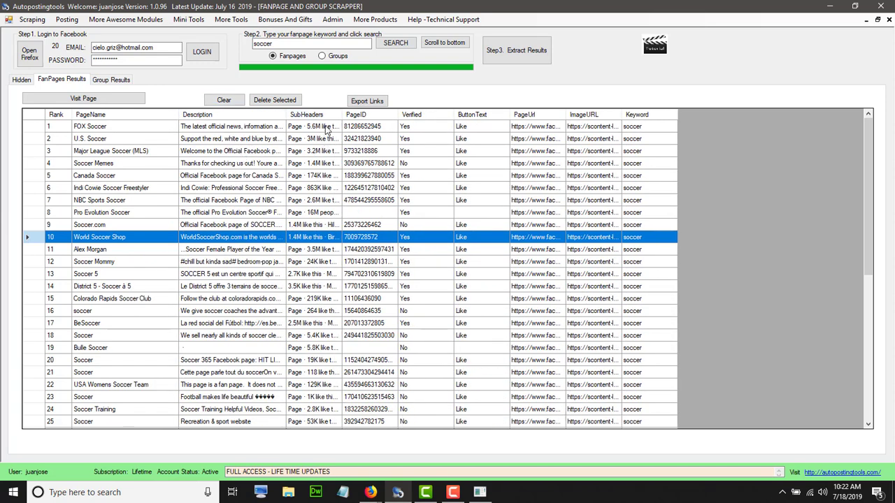
left_click_drag(342, 115, 388, 114)
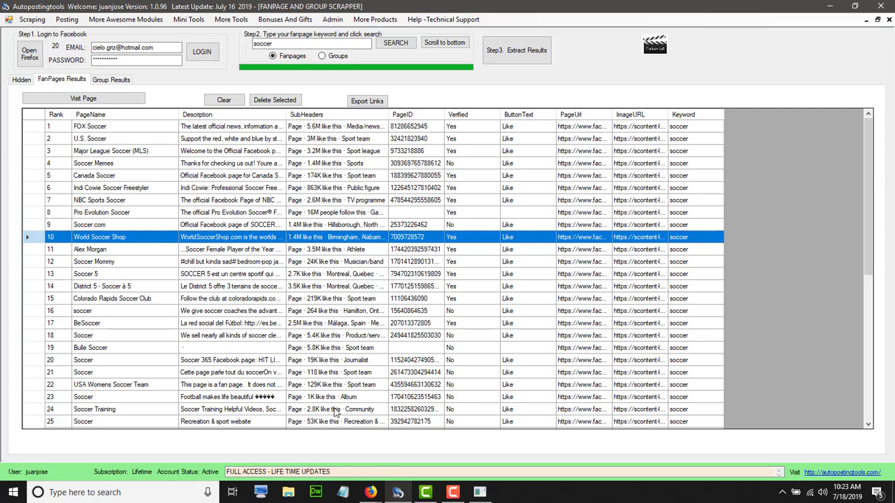
left_click(334, 397)
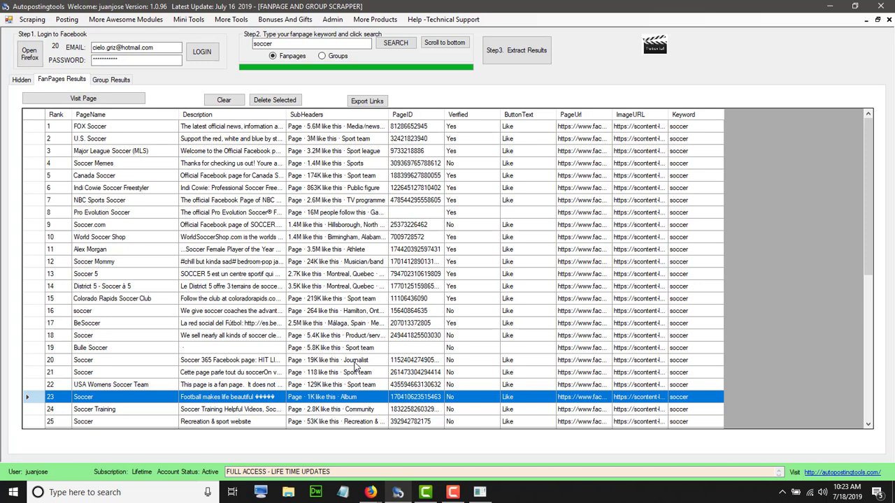
scroll(353, 367, "down", 7)
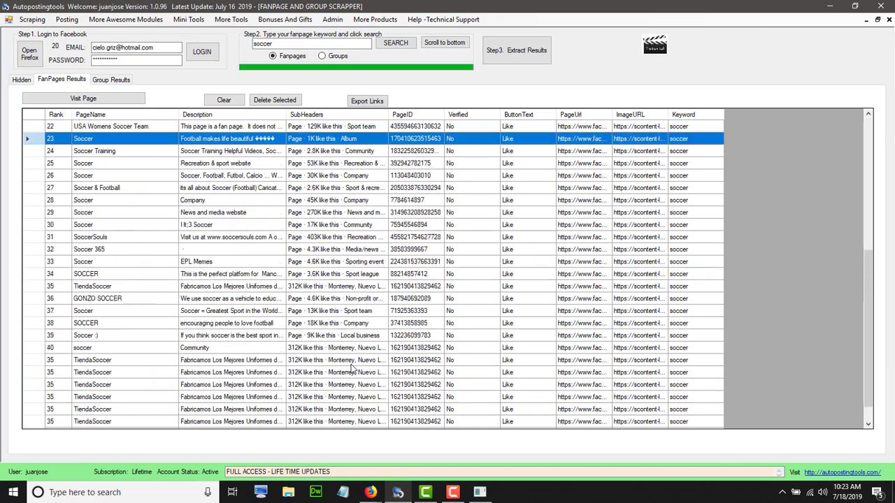
left_click(337, 397)
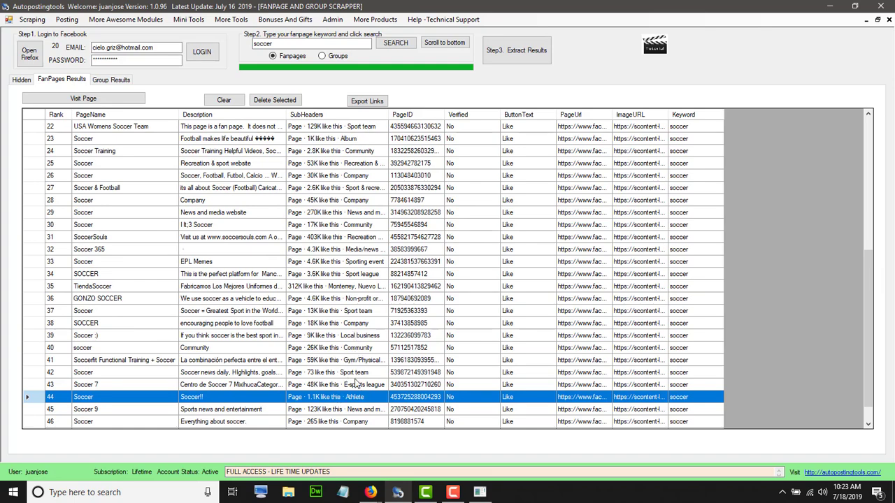
scroll(356, 395, "up", 7)
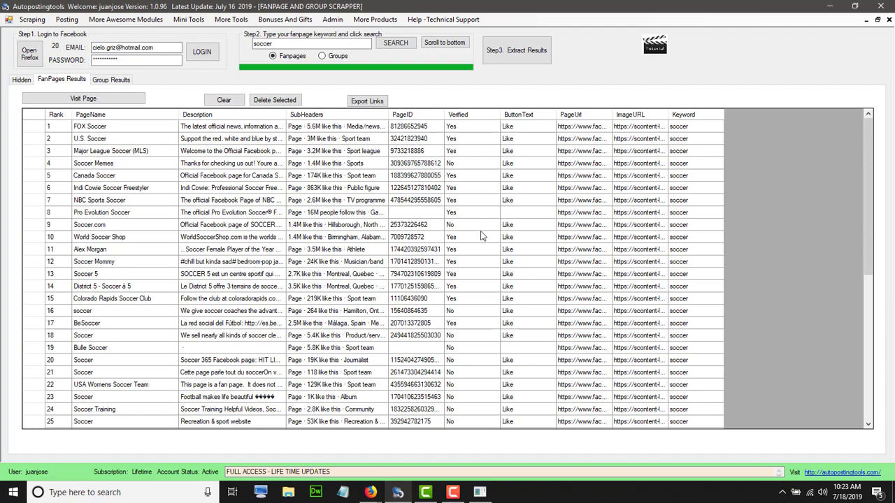
scroll(481, 266, "down", 5)
scroll(481, 269, "up", 5)
Widen the PageUrl column to show full addresses, then select the NBC Sports Soccer row
left_click_drag(612, 117, 707, 119)
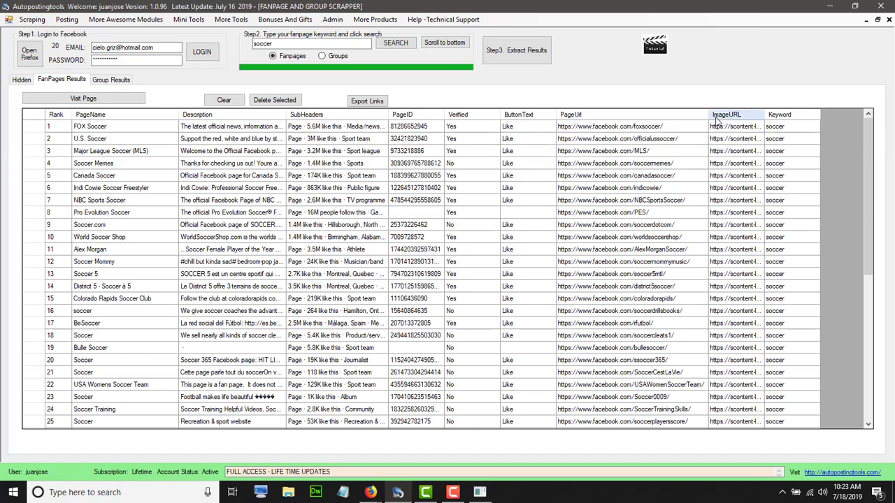
left_click_drag(708, 115, 697, 116)
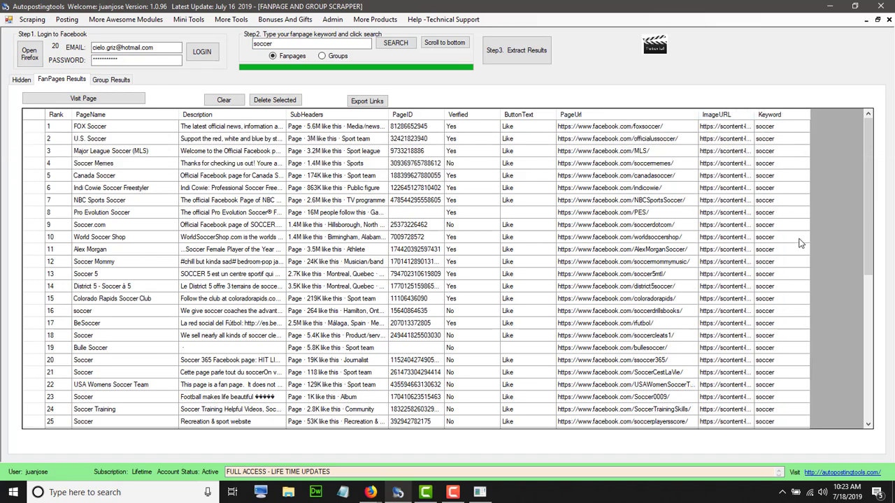
scroll(801, 244, "down", 8)
scroll(801, 244, "up", 8)
left_click(37, 116)
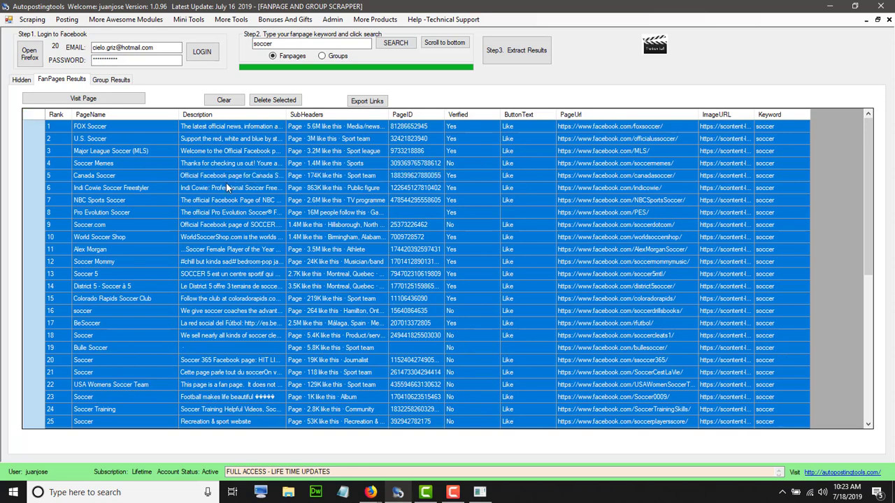
left_click(439, 195)
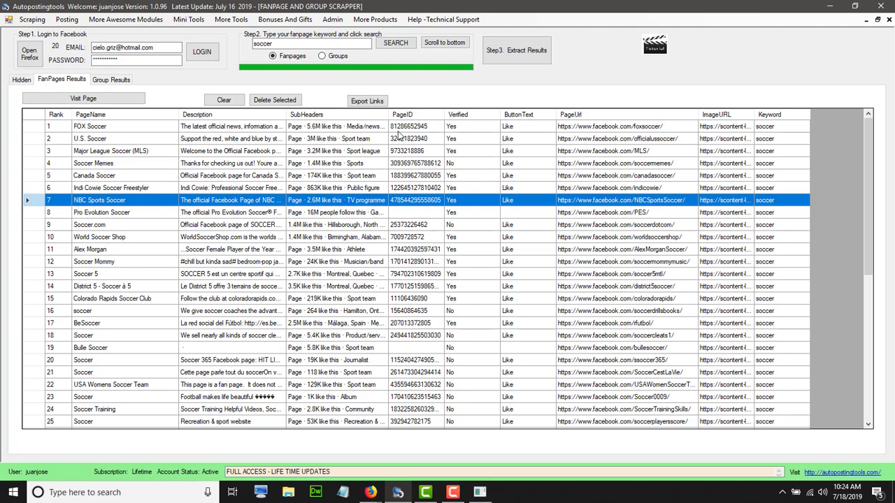
left_click(371, 102)
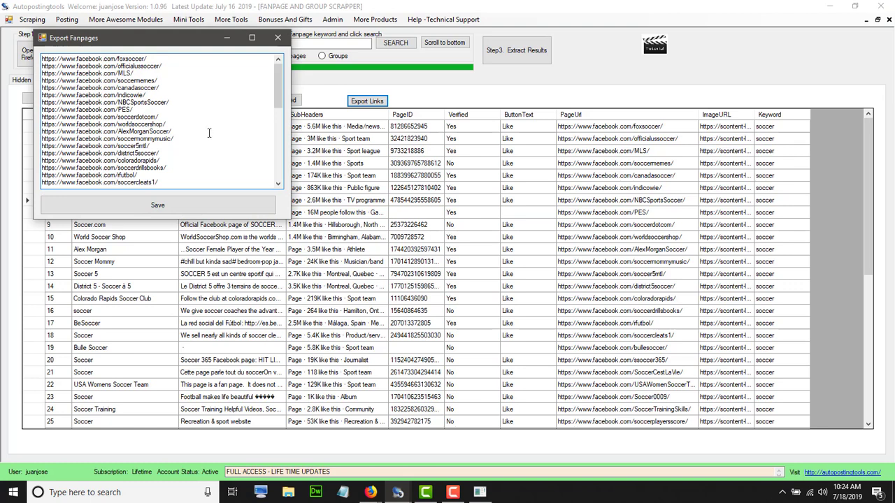
scroll(208, 133, "down", 10)
scroll(208, 133, "up", 10)
scroll(209, 133, "down", 10)
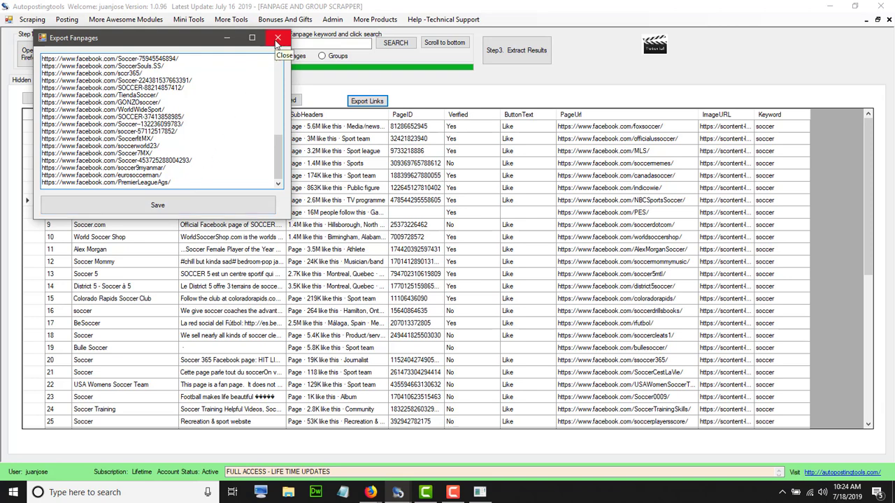
left_click(277, 38)
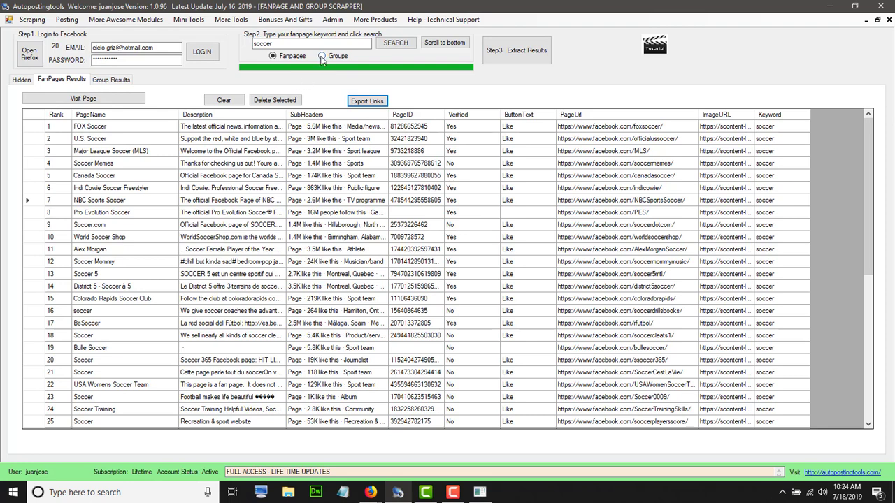
Switch Step 2 to Groups, search 'soccer', and view the group results in Firefox
left_click(321, 57)
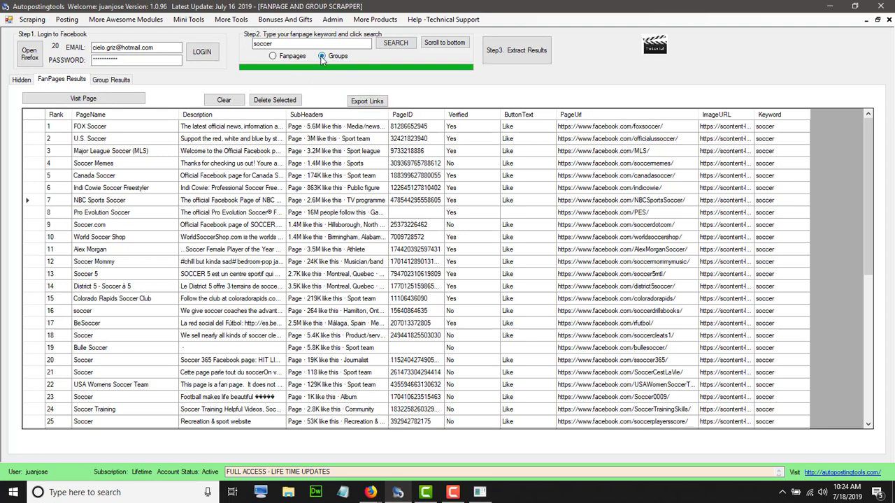
left_click(390, 46)
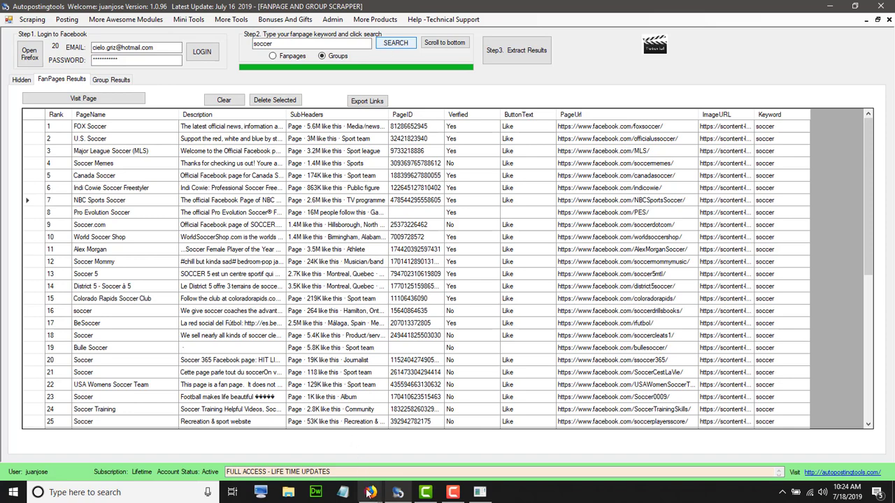
mouse_move(371, 493)
left_click(414, 443)
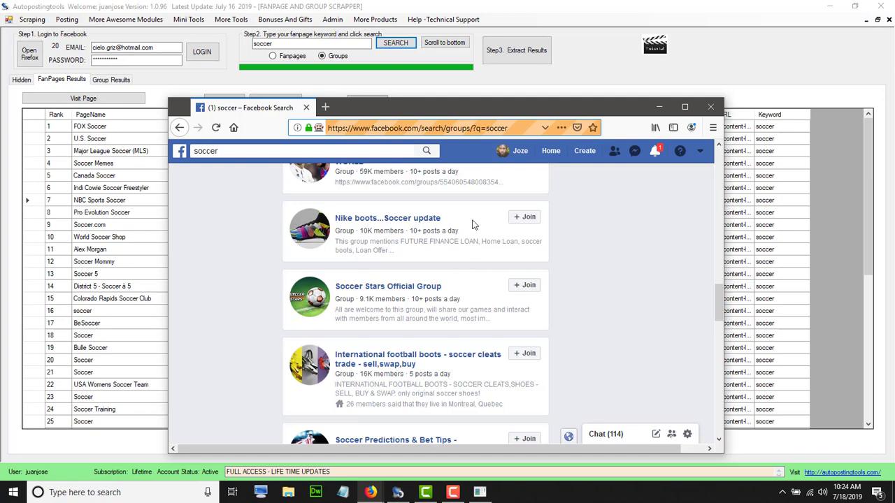
Run Step3. Extract Results to load the scraped soccer groups, with descriptions, IDs and URLs, into the Group Results grid
left_click(526, 53)
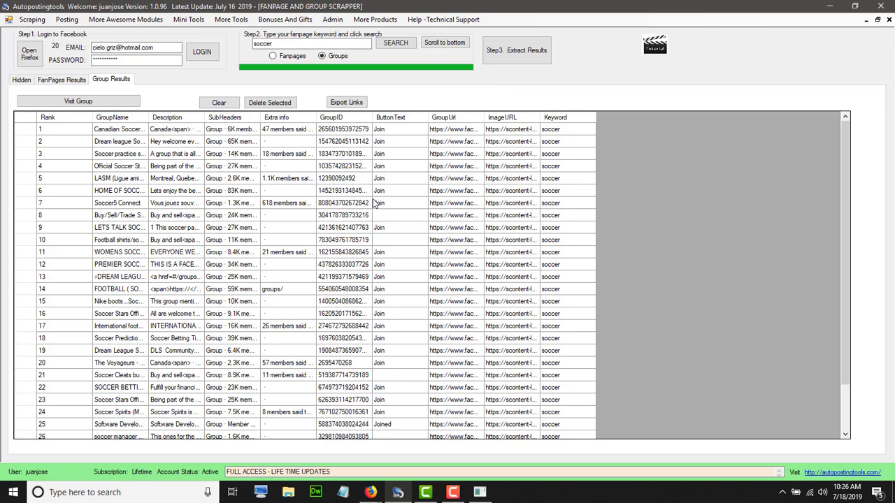
Sort the groups by SubHeaders member count and delete the groups ranked 7, 26, 20 and 5
left_click_drag(258, 118, 359, 118)
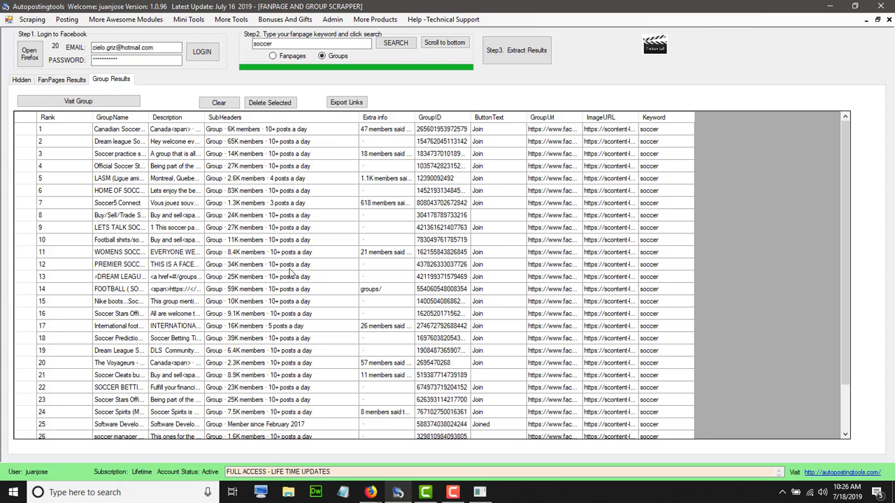
left_click(285, 117)
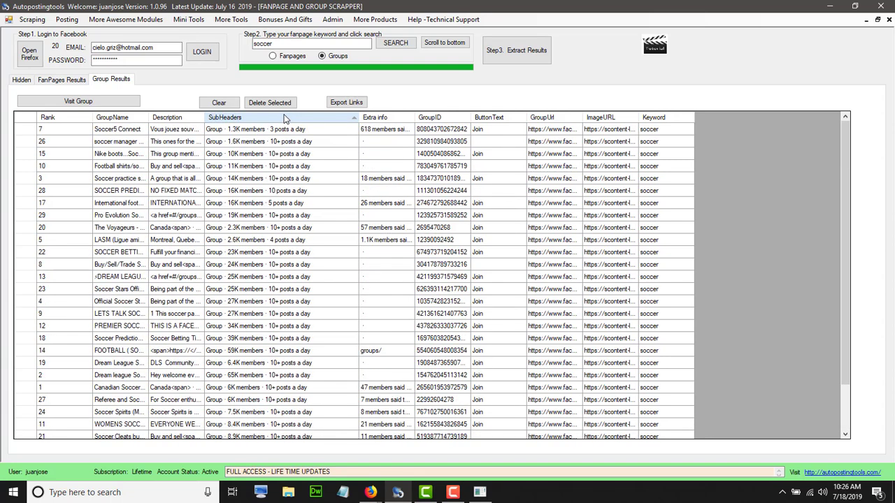
left_click_drag(282, 130, 278, 143)
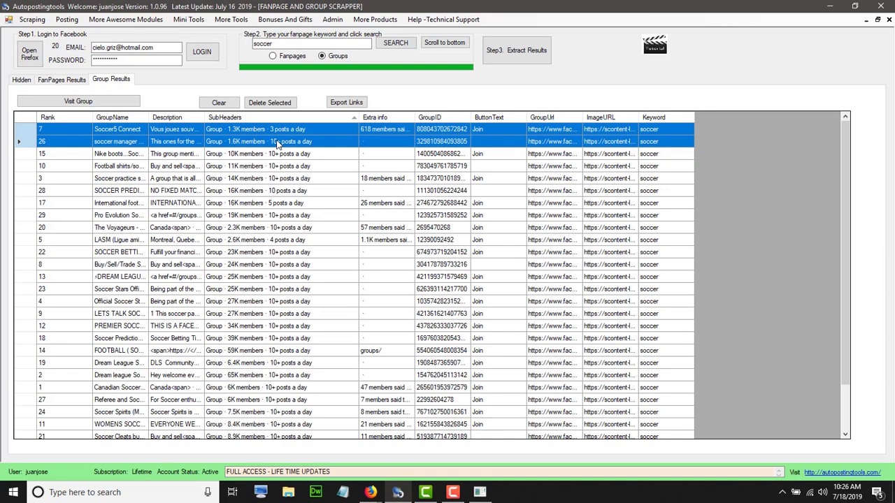
key("Delete")
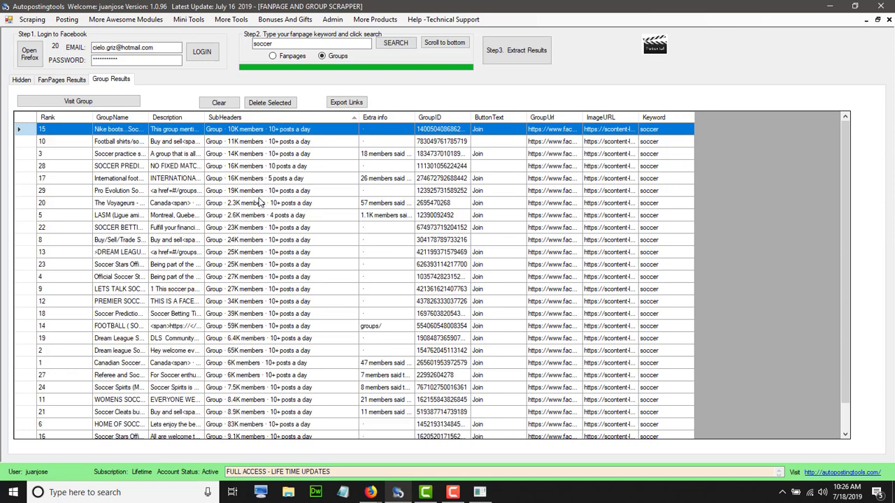
left_click_drag(260, 202, 259, 220)
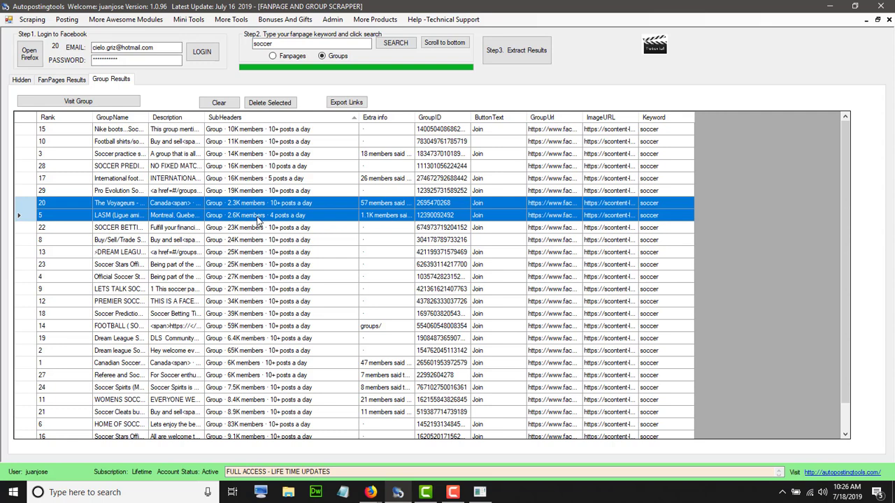
key("Delete")
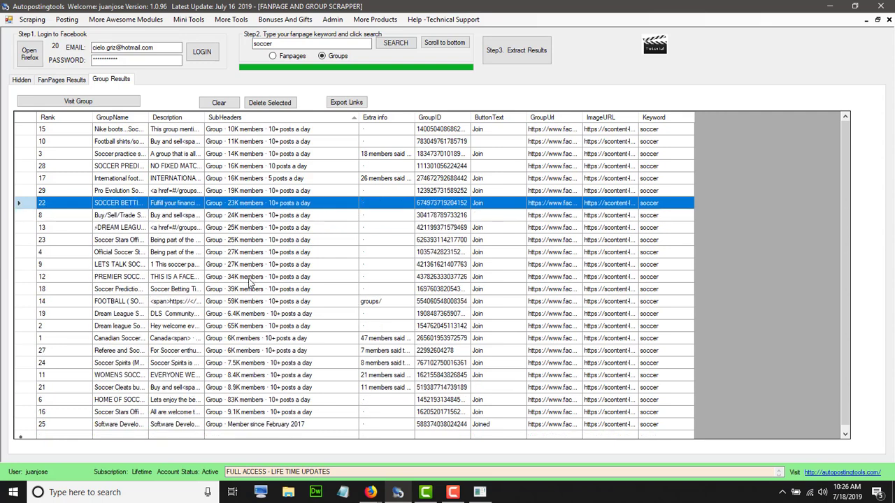
scroll(245, 302, "down", 1)
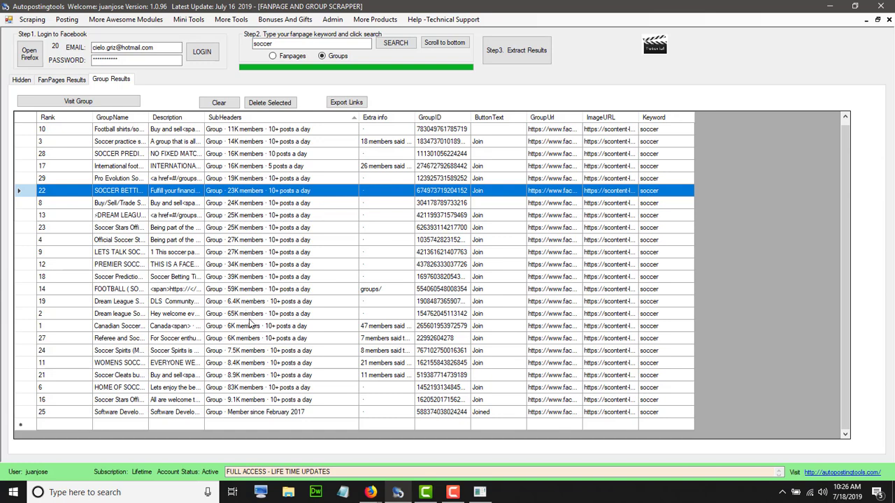
scroll(251, 325, "up", 1)
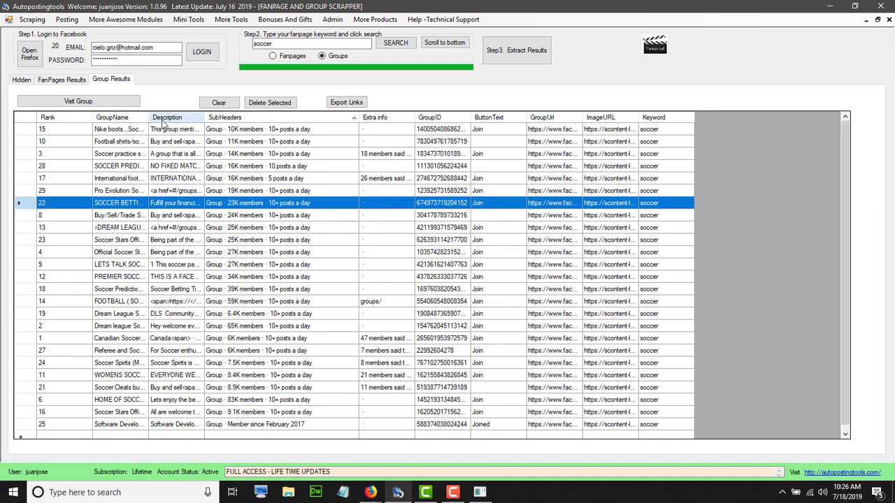
Widen the GroupName and GroupUrl columns and narrow SubHeaders so full names and URLs show
left_click_drag(148, 117, 242, 117)
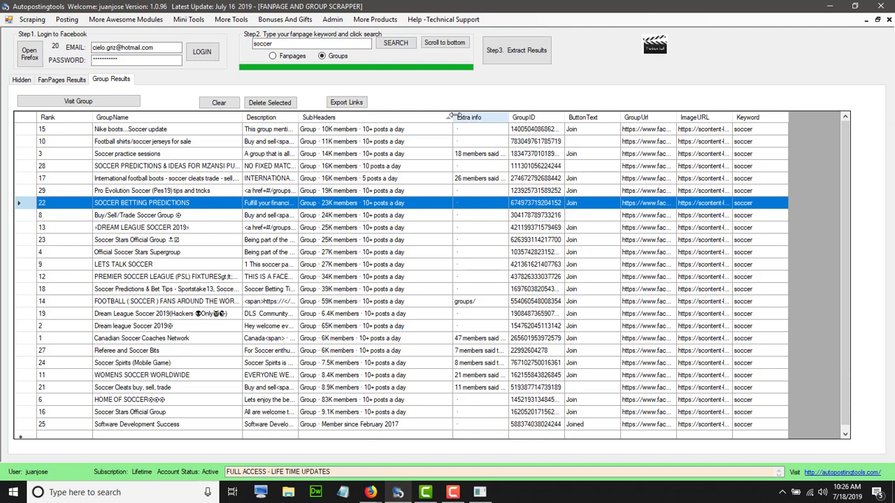
left_click_drag(452, 116, 407, 118)
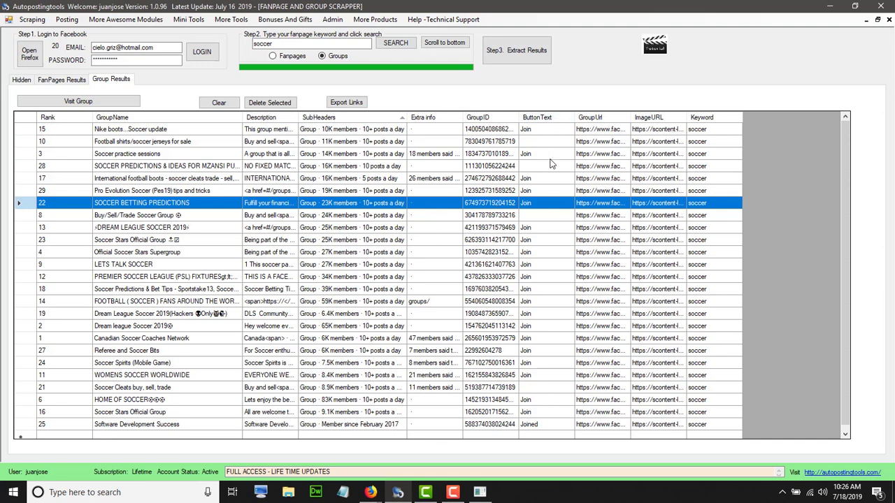
left_click(536, 218)
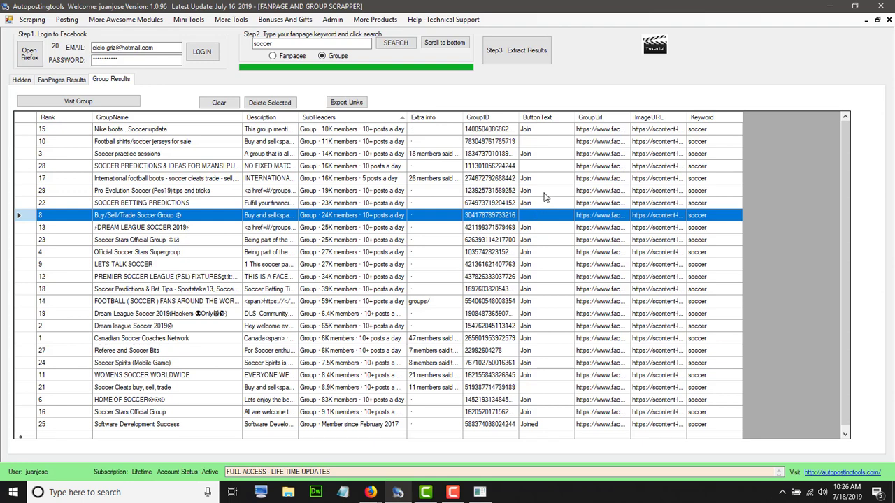
left_click(543, 190)
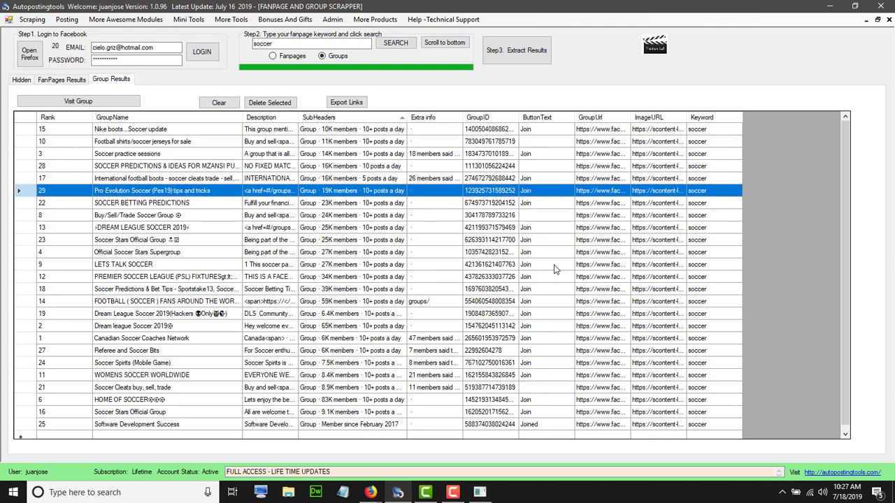
left_click_drag(630, 117, 706, 118)
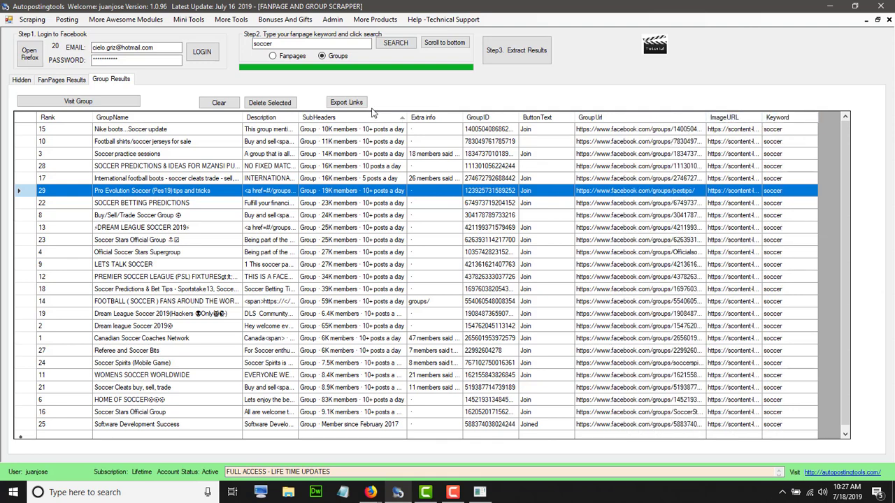
left_click(346, 103)
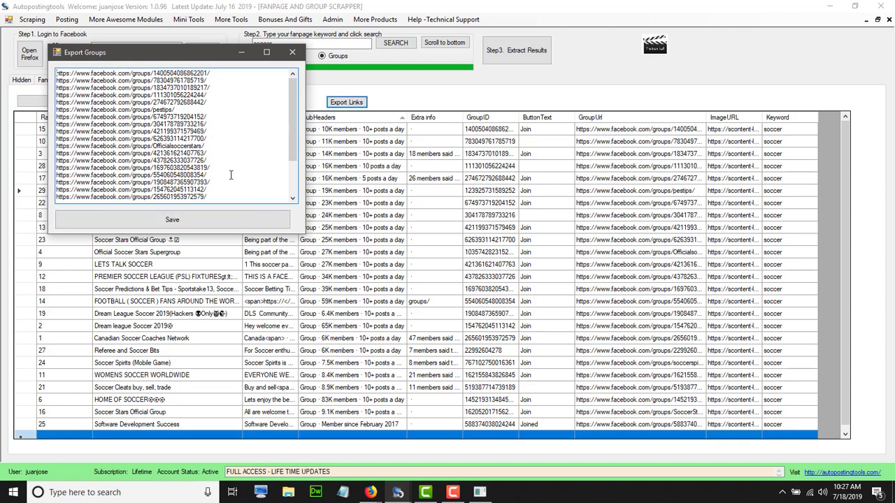
scroll(231, 174, "down", 2)
scroll(233, 174, "up", 3)
left_click_drag(210, 198, 123, 97)
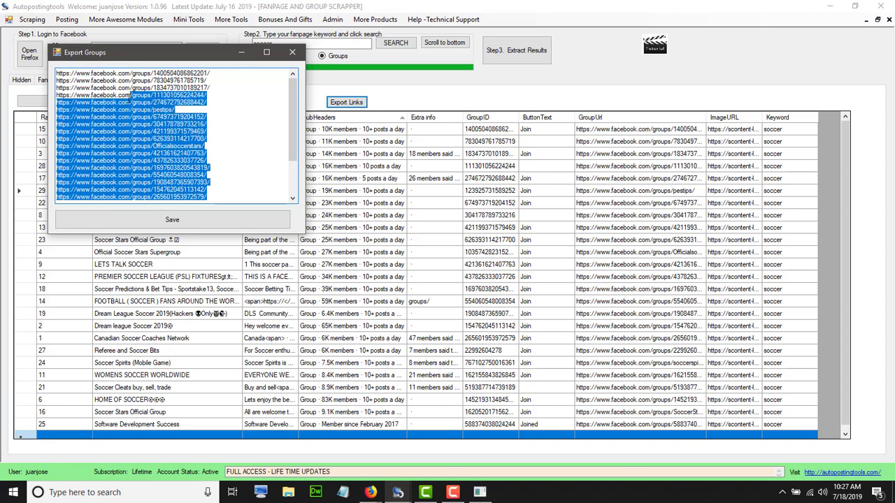
left_click(292, 54)
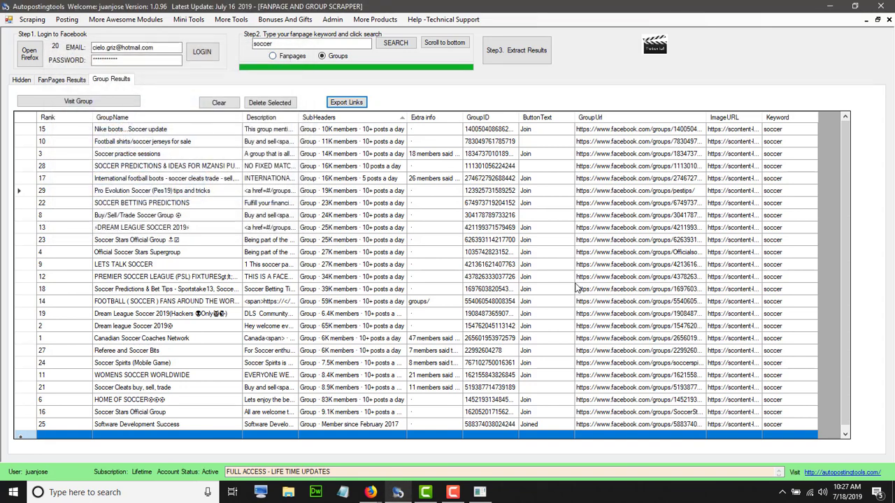
Delete the Soccer Cleats, Buy/Sell/Trade Soccer, rank 28 predictions, football shirts and Software Development Success groups
left_click(531, 389)
left_click(276, 103)
left_click(526, 215)
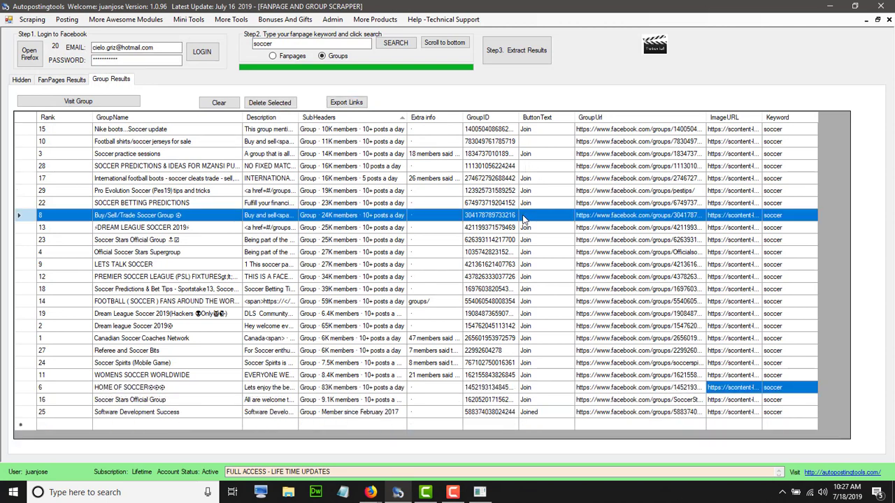
left_click(276, 103)
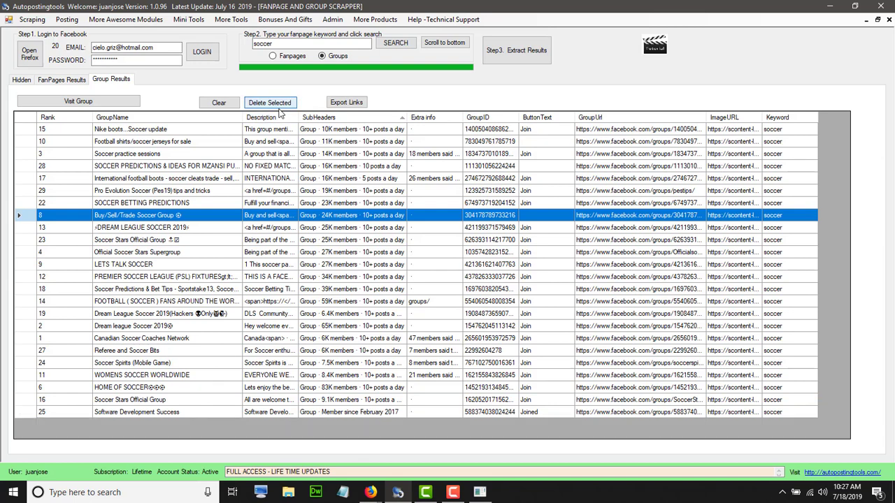
left_click(545, 168)
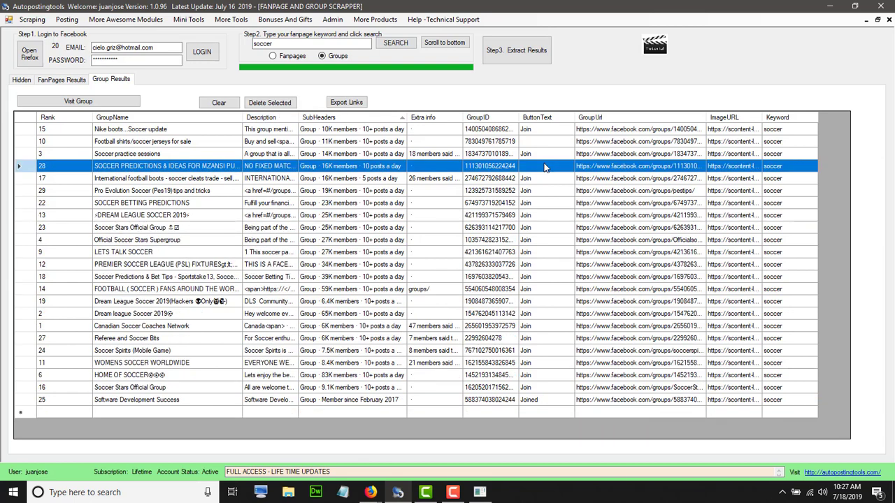
left_click(287, 105)
left_click(390, 143)
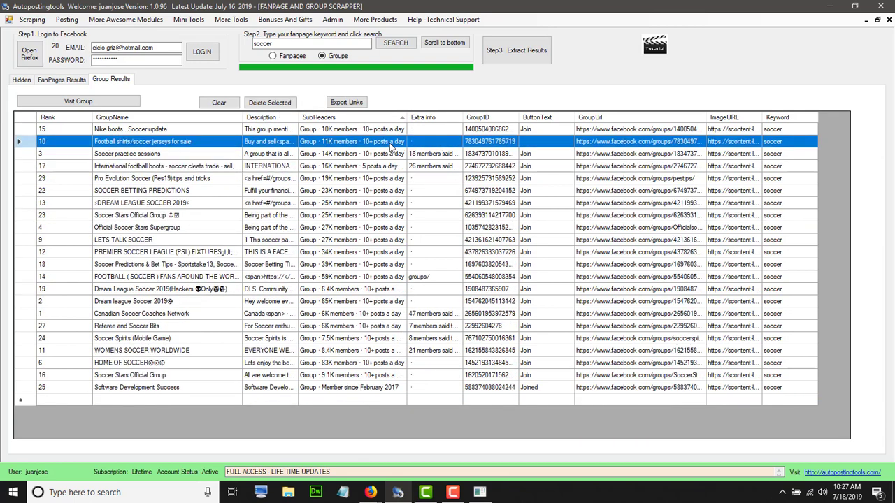
left_click(288, 105)
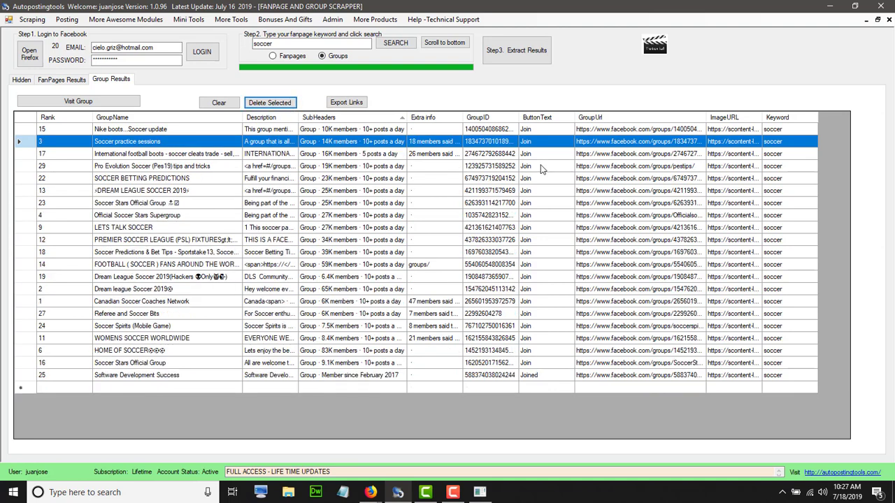
left_click(532, 378)
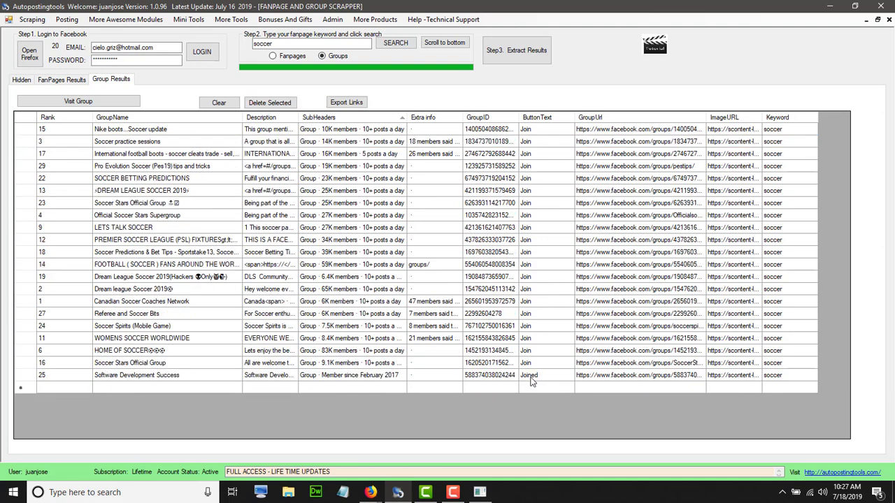
left_click(276, 105)
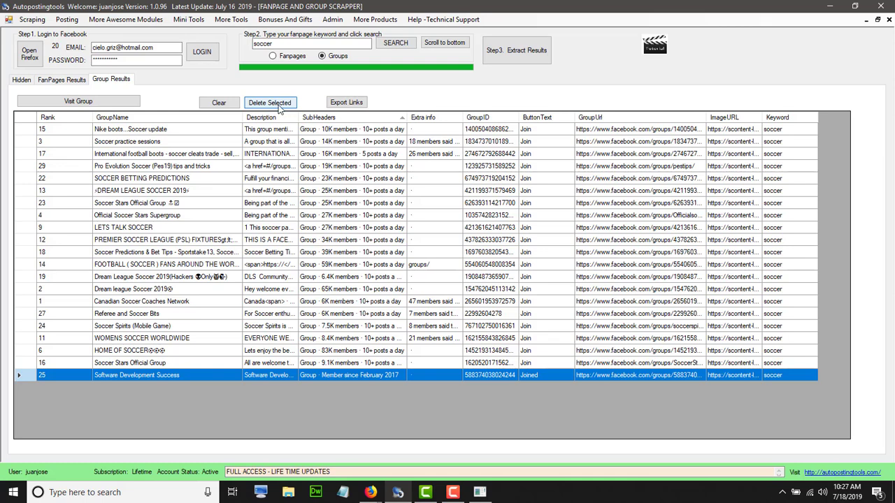